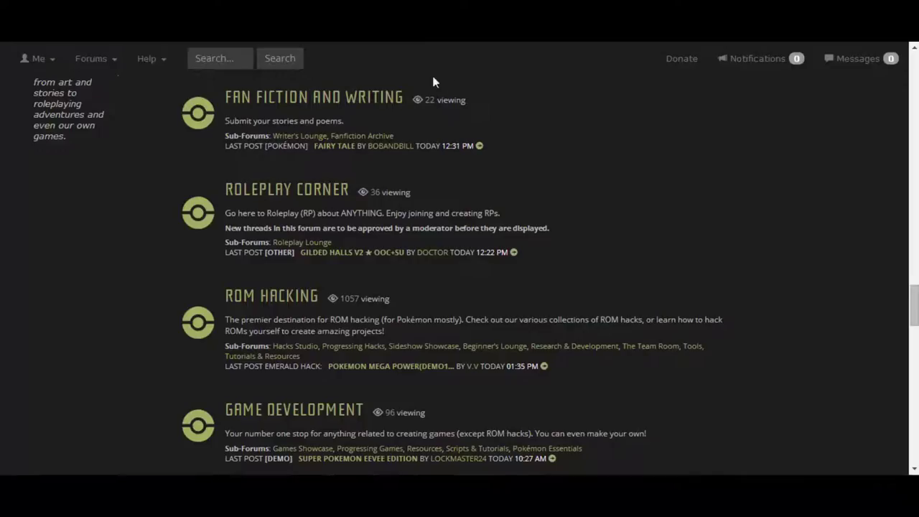
# Go through the forum's ROM Hacking section and its Hacks Studio to the Progressing Hacks forum
pyautogui.scroll(20, 580, 200)
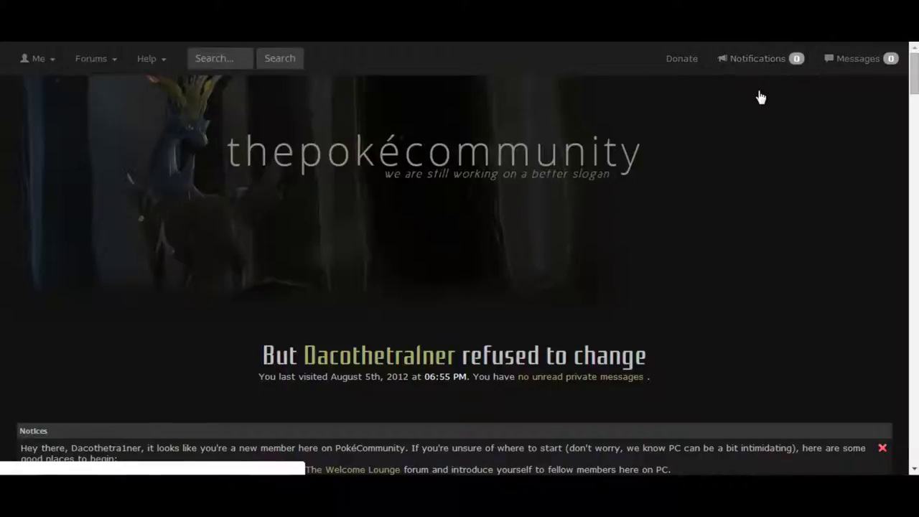
pyautogui.scroll(-5, 733, 164)
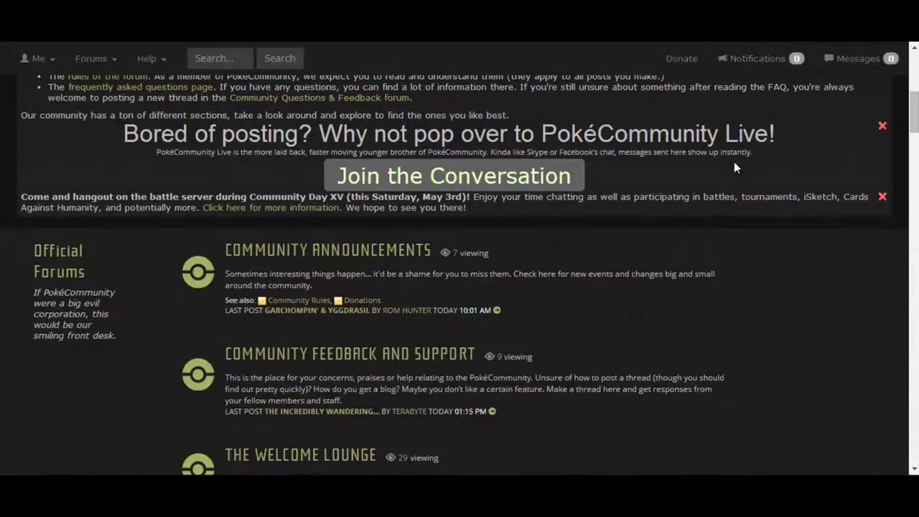
pyautogui.scroll(-10, 734, 167)
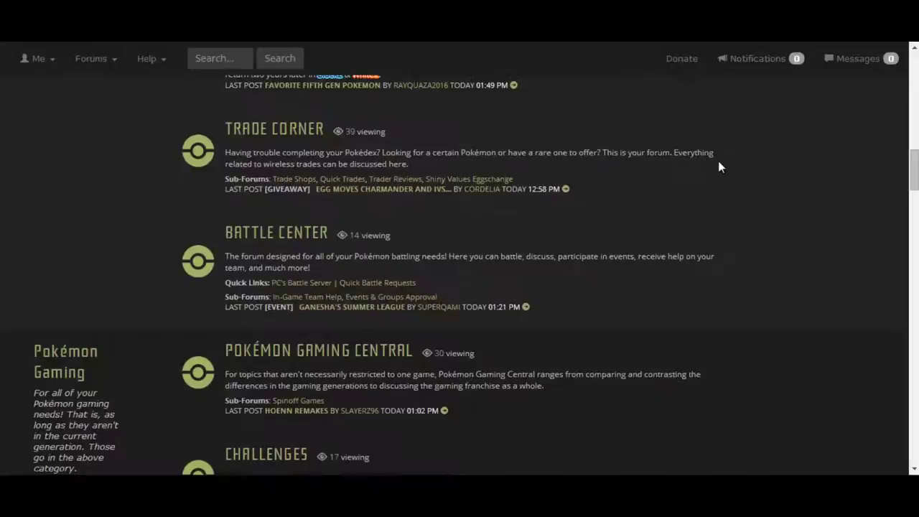
pyautogui.scroll(-10, 720, 167)
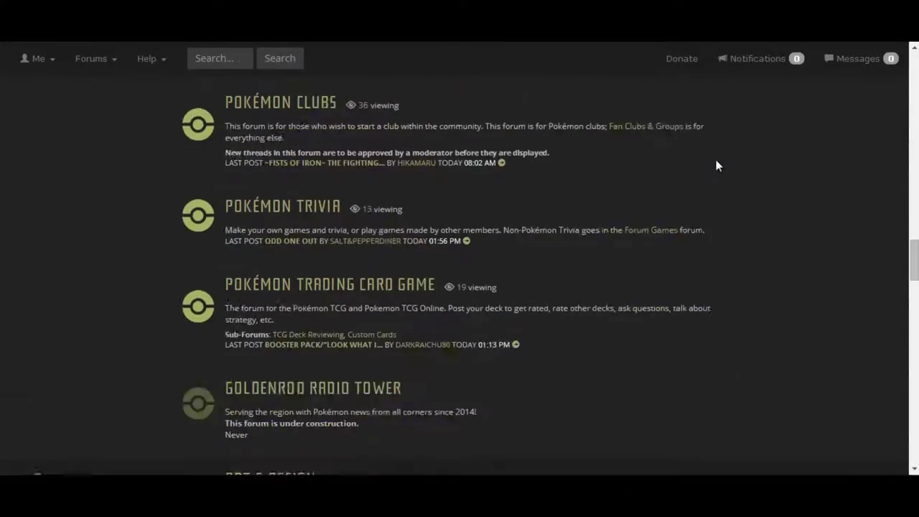
pyautogui.scroll(-4, 716, 166)
pyautogui.scroll(-2, 413, 270)
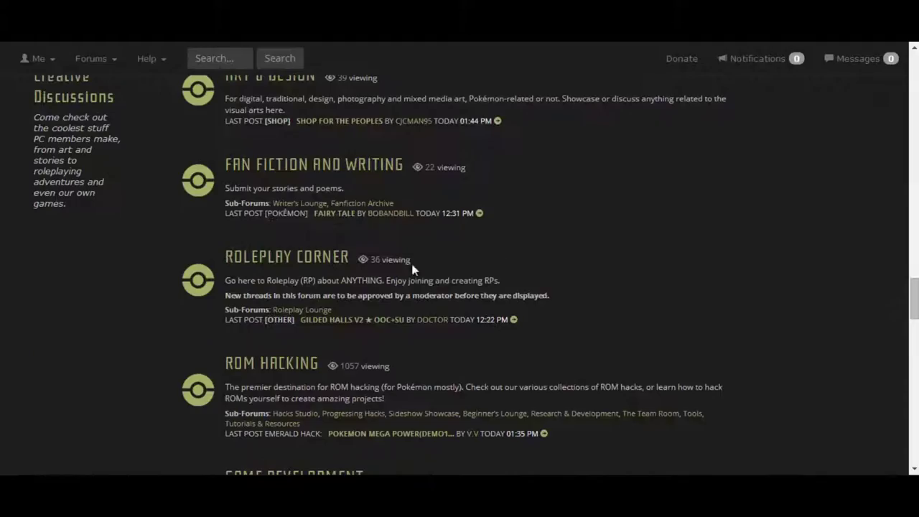
pyautogui.scroll(-1, 273, 316)
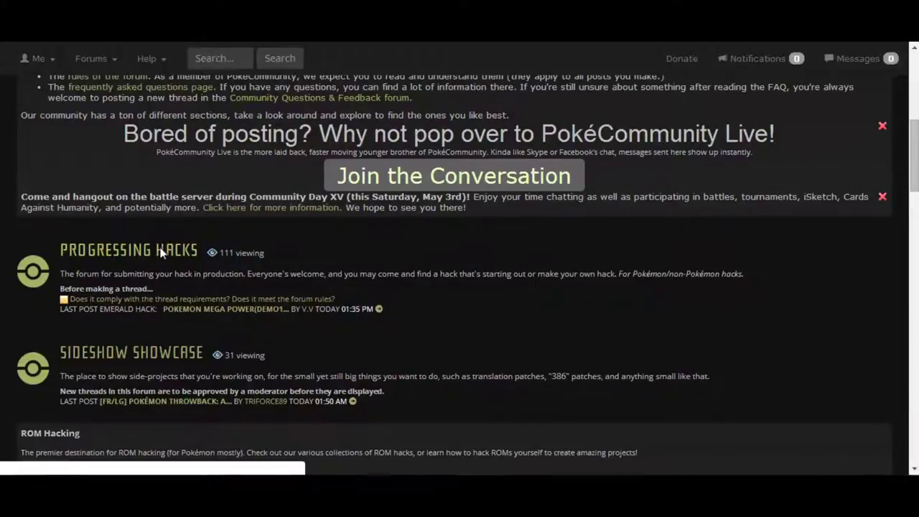
pyautogui.click(161, 251)
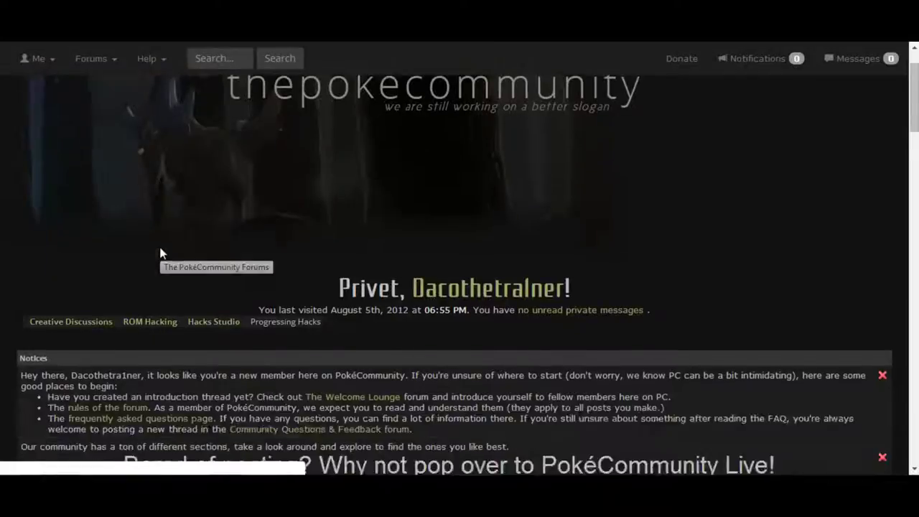
# Open the POKEMON: Dark Rising 2 thread in the Progressing Hacks forum
pyautogui.scroll(-6, 165, 249)
pyautogui.scroll(-2, 186, 235)
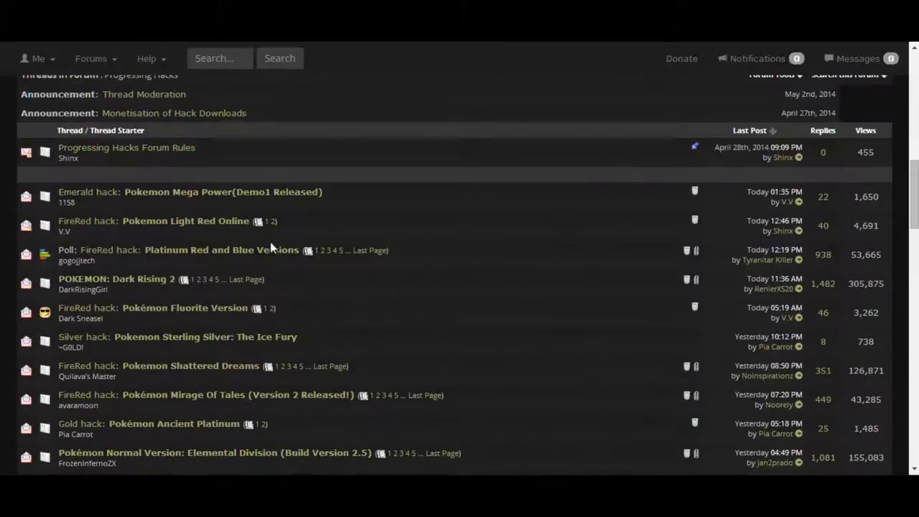
pyautogui.click(114, 280)
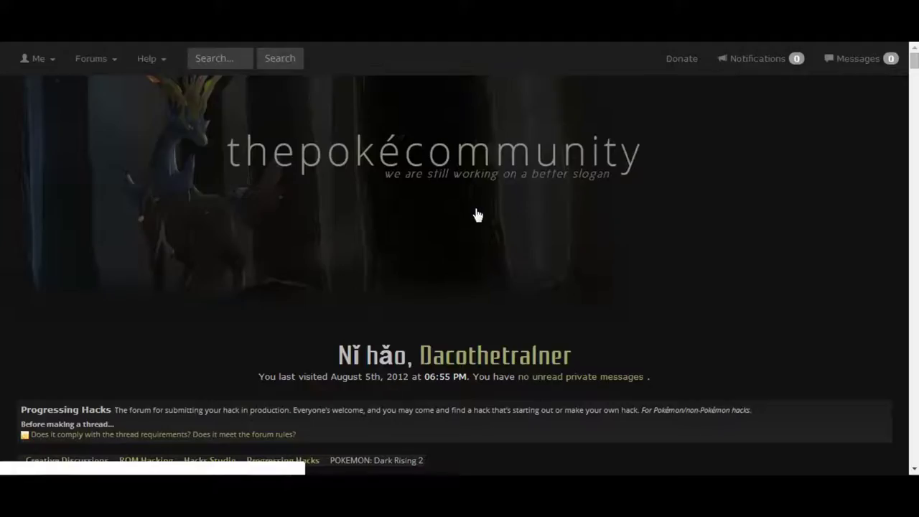
# Read the Dark Rising 2 post's story, features and characters sections, checking which base game the hack requires
pyautogui.scroll(-10, 478, 214)
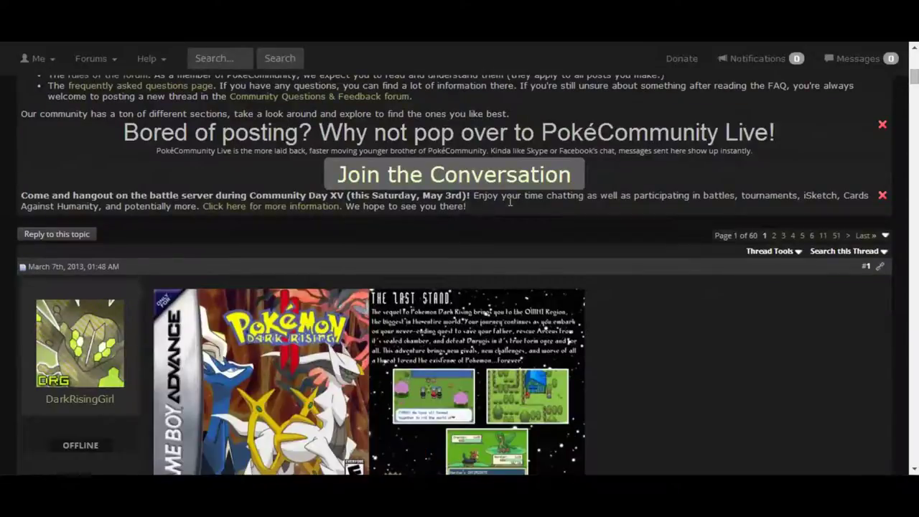
pyautogui.scroll(-5, 511, 200)
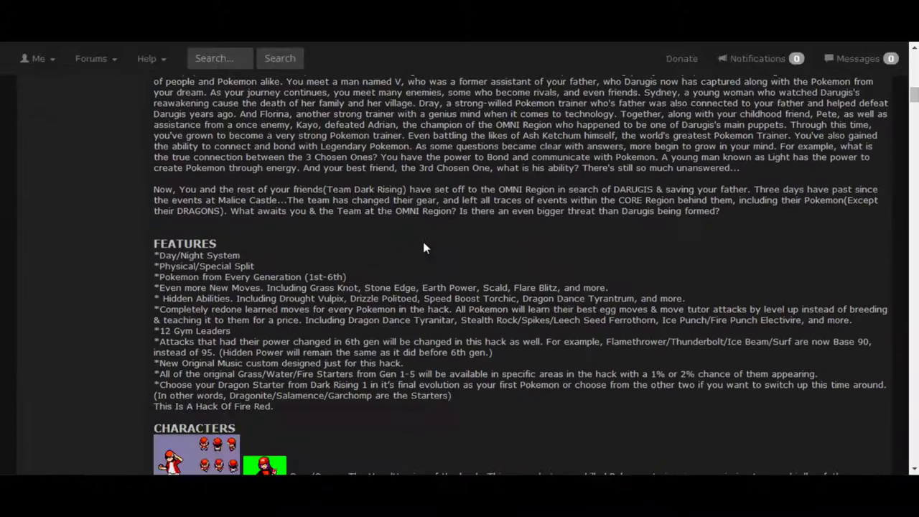
pyautogui.scroll(5, 447, 252)
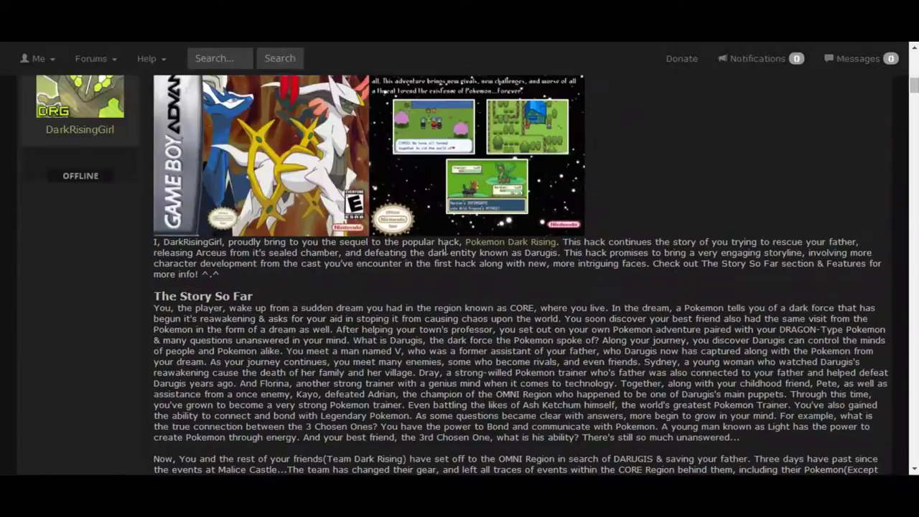
pyautogui.scroll(2, 443, 250)
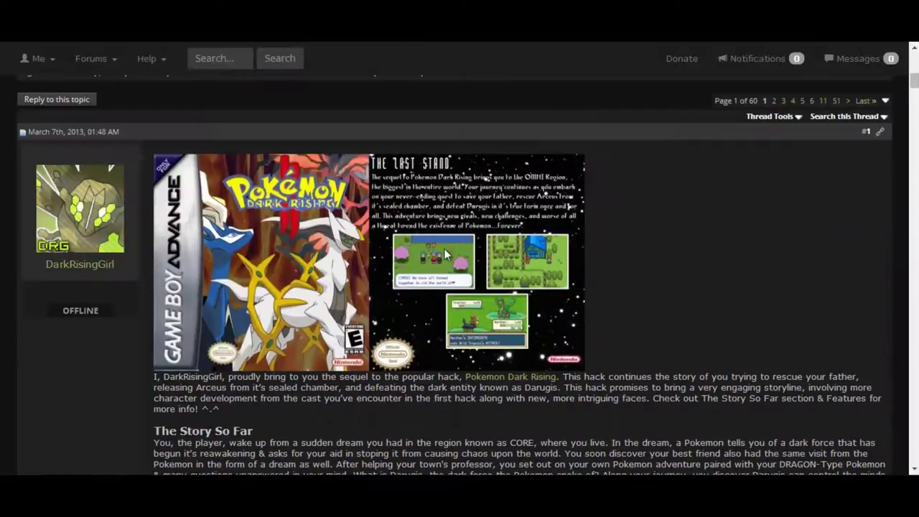
pyautogui.scroll(-1, 445, 248)
pyautogui.scroll(-2, 445, 251)
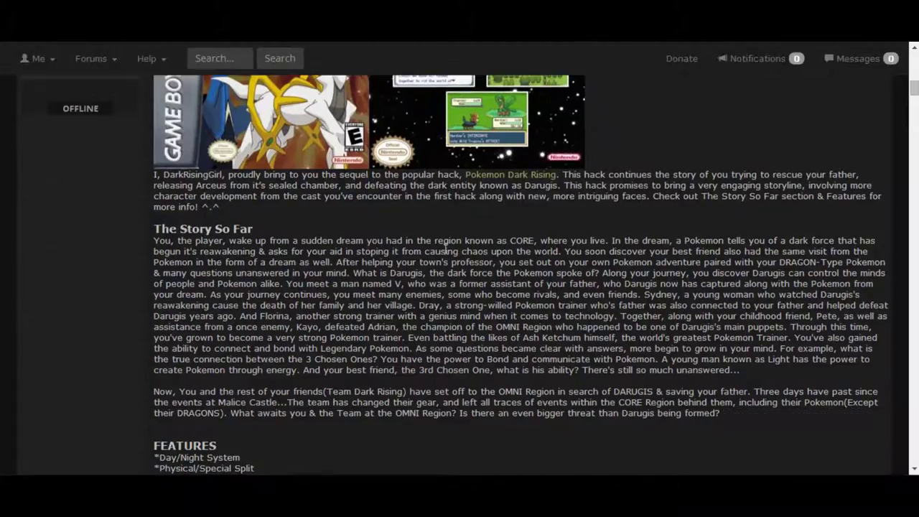
pyautogui.scroll(-9, 445, 248)
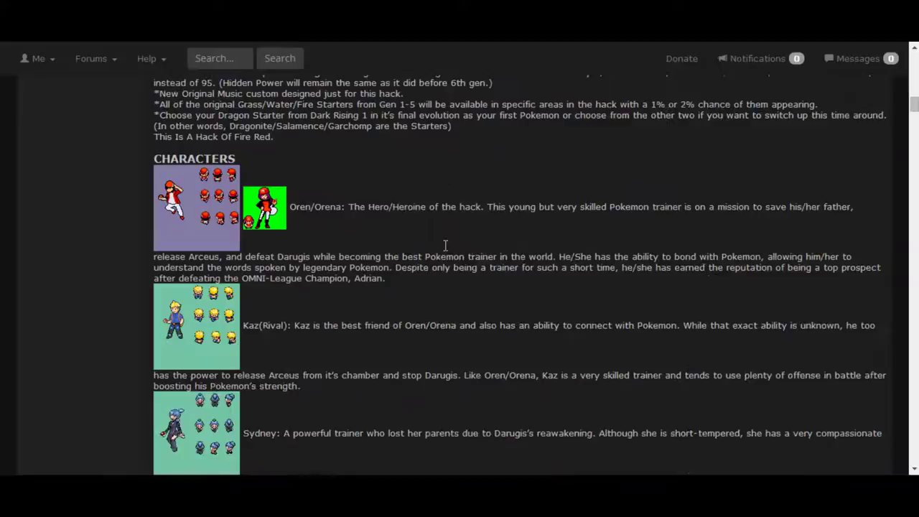
pyautogui.scroll(6, 431, 237)
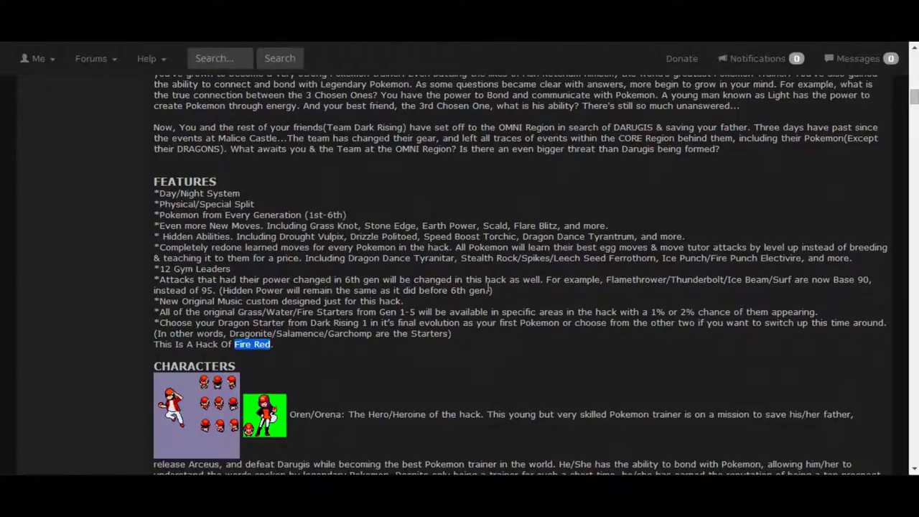
pyautogui.moveTo(185, 344); pyautogui.dragTo(316, 349)
pyautogui.click(316, 350)
# Download the DR2.rar attachment from the Dark Rising 2 post and open the archive
pyautogui.scroll(-20, 294, 302)
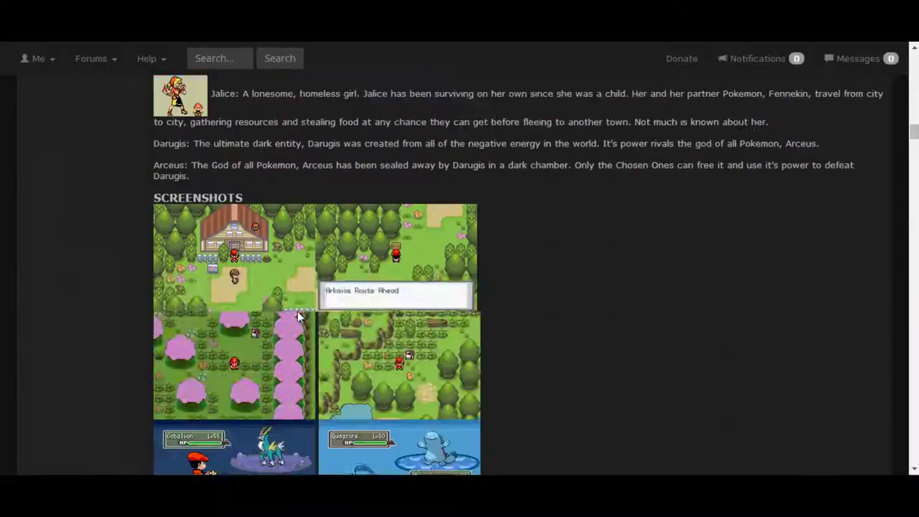
pyautogui.scroll(-15, 291, 295)
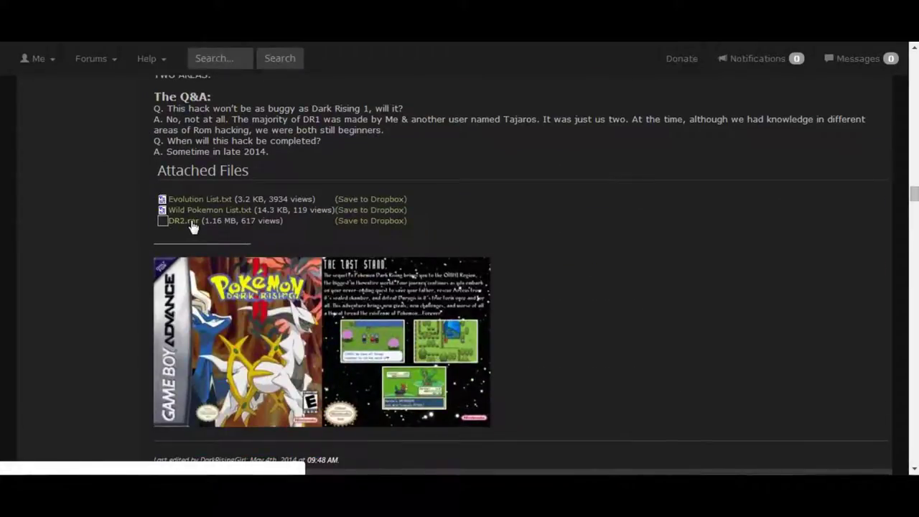
pyautogui.click(192, 222)
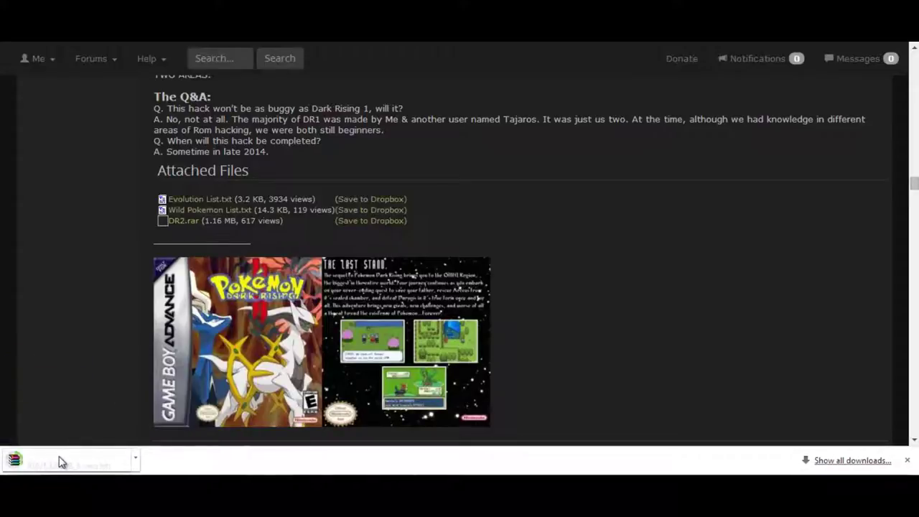
pyautogui.click(72, 466)
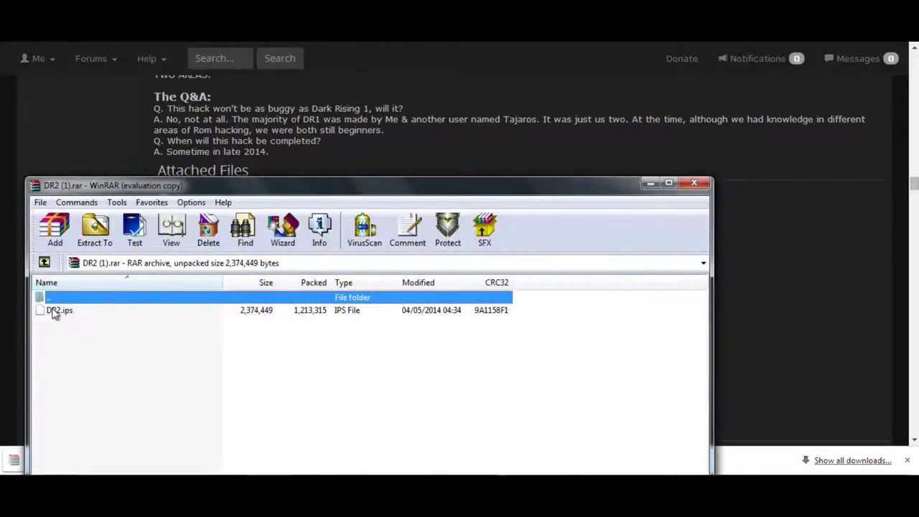
# Extract DR2.ips from the archive into the "How to install Pokemon hacks on GBA4iOS" folder and close the archive
pyautogui.click(468, 298)
pyautogui.moveTo(385, 186); pyautogui.dragTo(388, 86)
pyautogui.hotkey('alt', 'Tab')
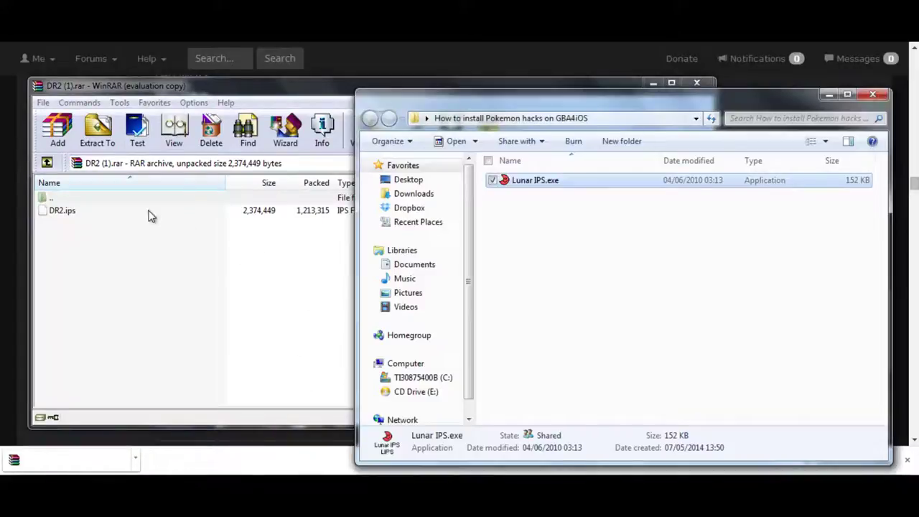
pyautogui.moveTo(149, 213); pyautogui.dragTo(753, 303)
pyautogui.click(419, 304)
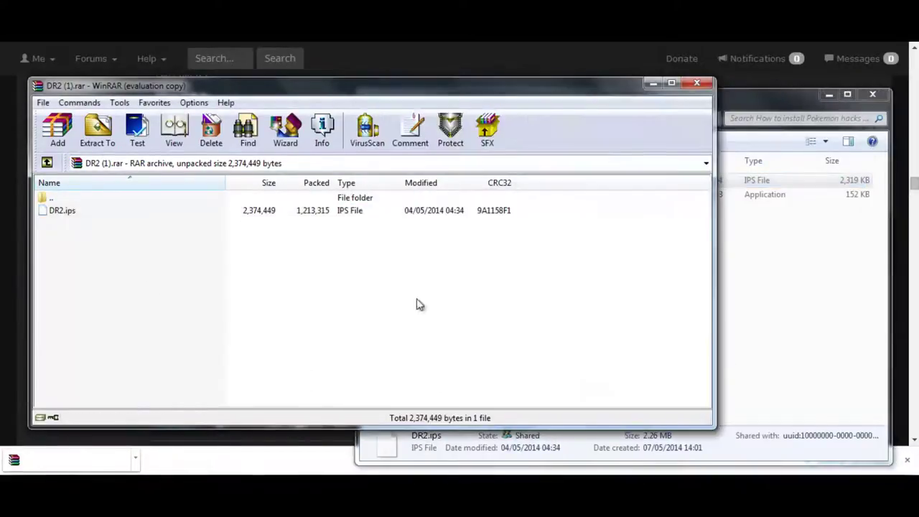
pyautogui.click(756, 295)
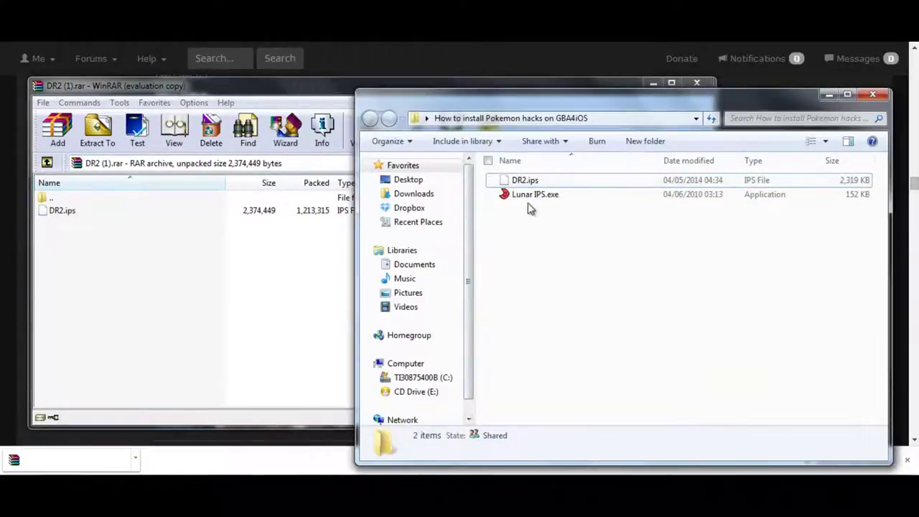
pyautogui.click(697, 82)
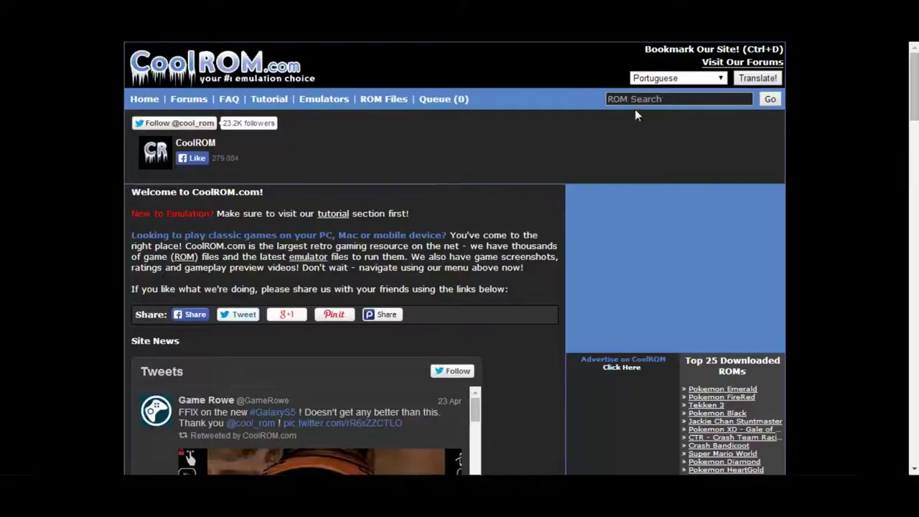
# Search CoolROM for "firered" and go to the download options on the Pokemon FireRed page
pyautogui.click(639, 100)
pyautogui.write('firered')
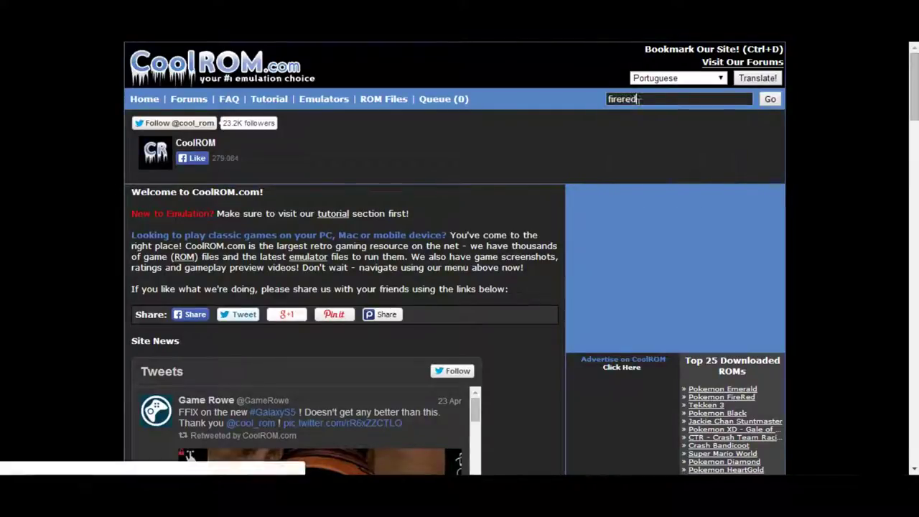
pyautogui.press('Return')
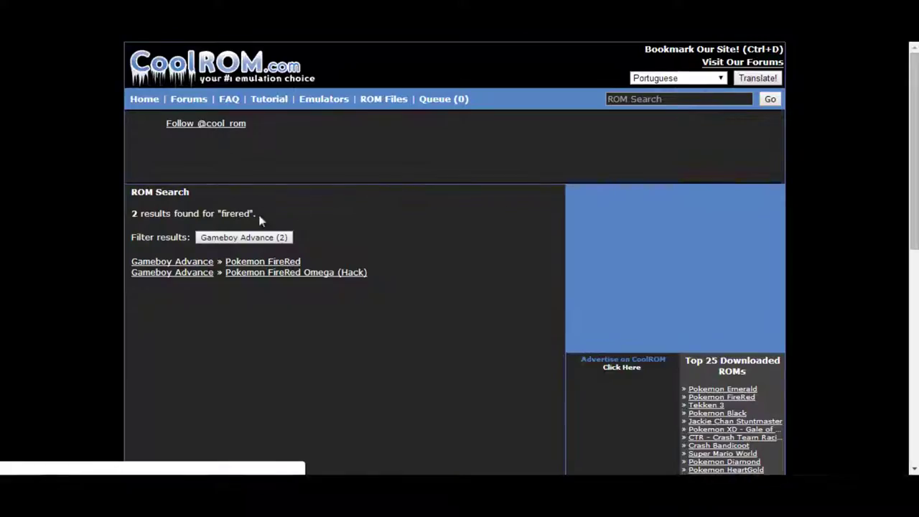
pyautogui.click(252, 261)
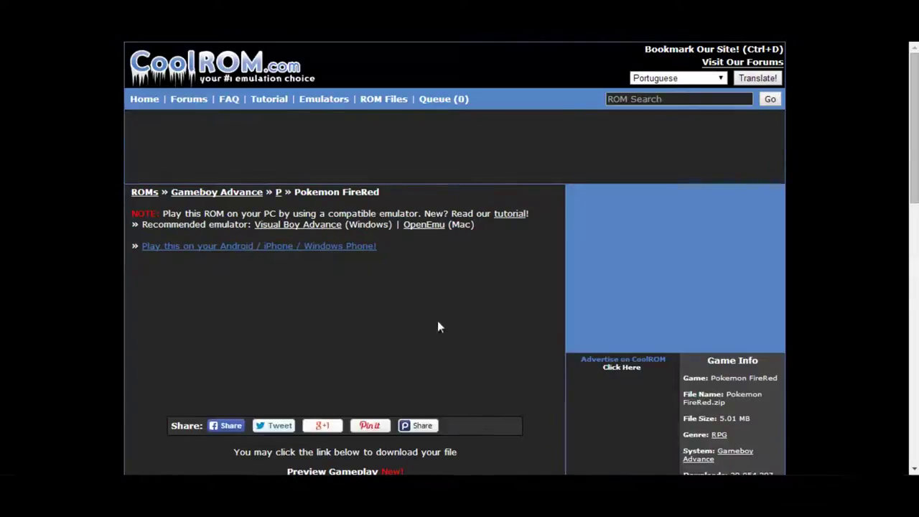
pyautogui.scroll(-8, 437, 324)
pyautogui.click(280, 266)
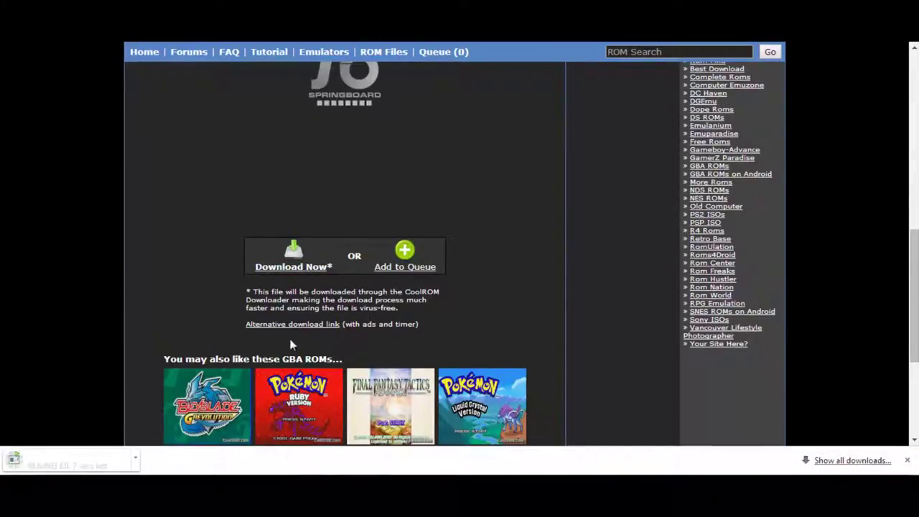
pyautogui.click(135, 457)
pyautogui.click(143, 438)
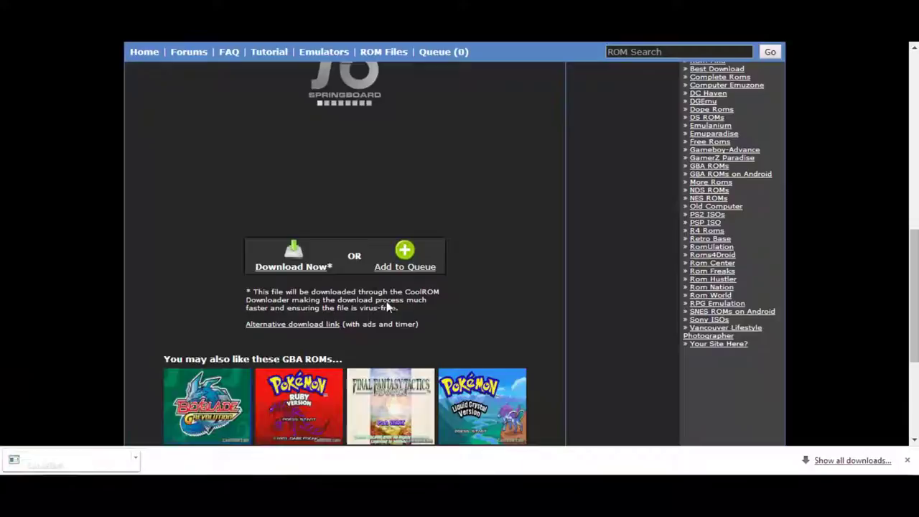
# Download Pokemon FireRed through the alternative download link and open the downloaded zip archive
pyautogui.click(320, 325)
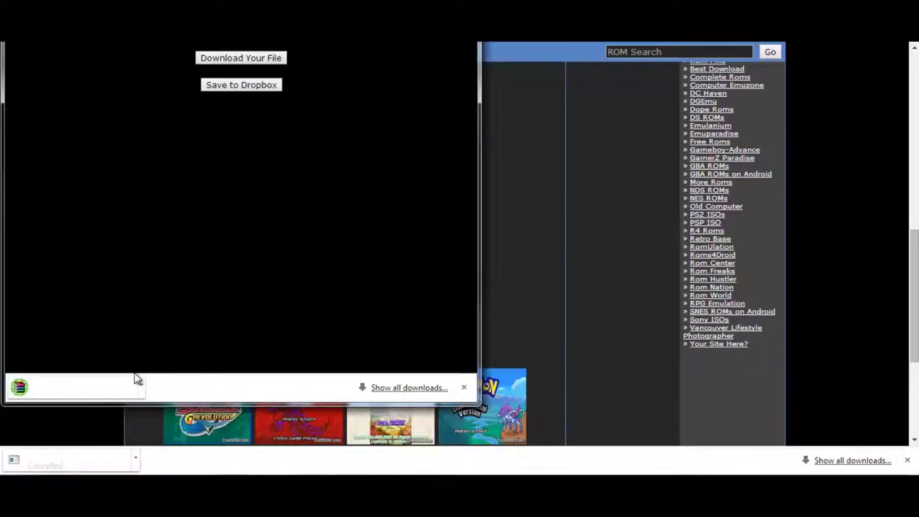
pyautogui.click(75, 386)
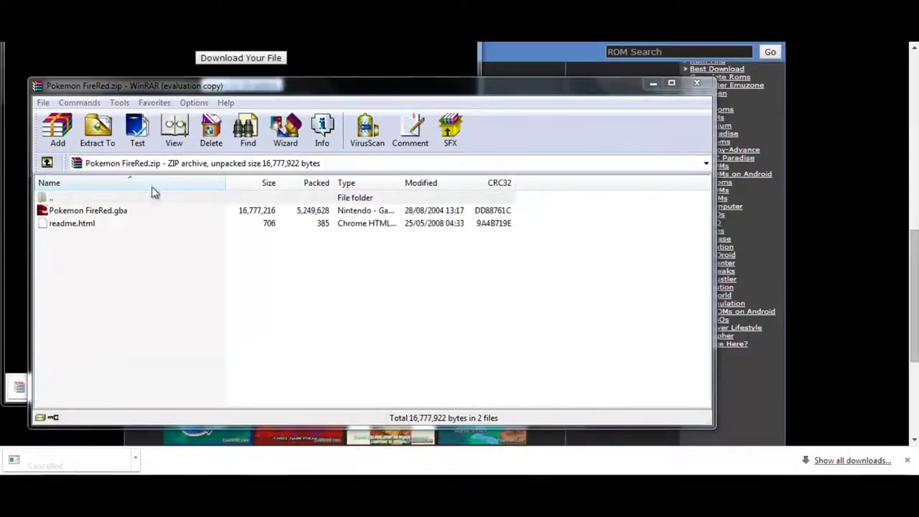
# Extract Pokemon FireRed.gba into the "How to install Pokemon hacks on GBA4iOS" folder and close the archive
pyautogui.click(471, 198)
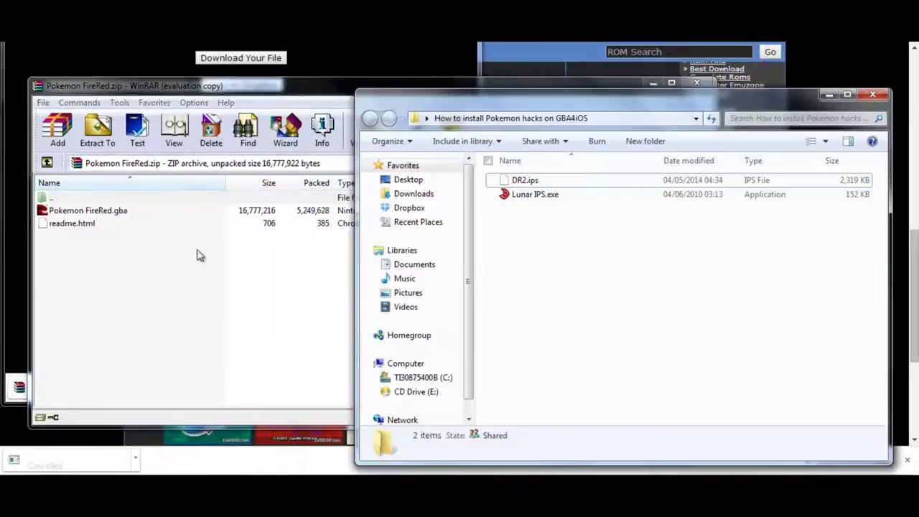
pyautogui.moveTo(108, 210); pyautogui.dragTo(777, 286)
pyautogui.click(211, 297)
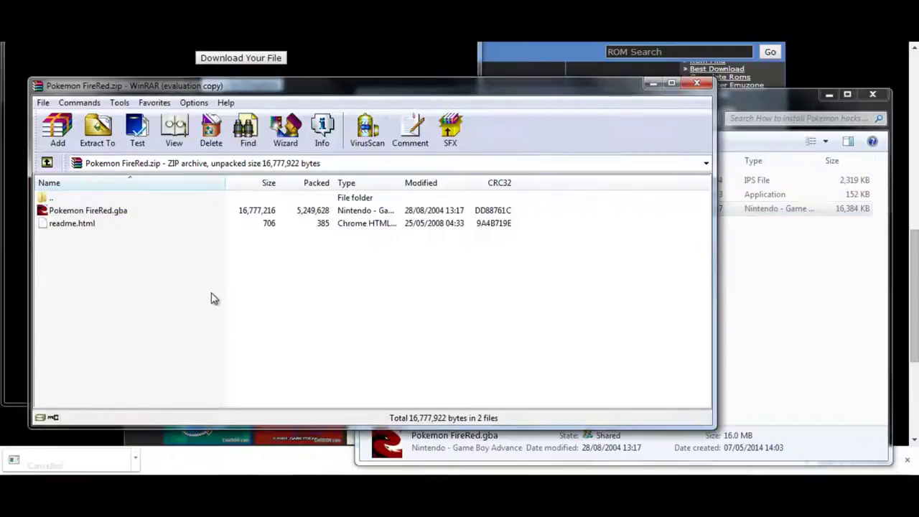
pyautogui.click(696, 83)
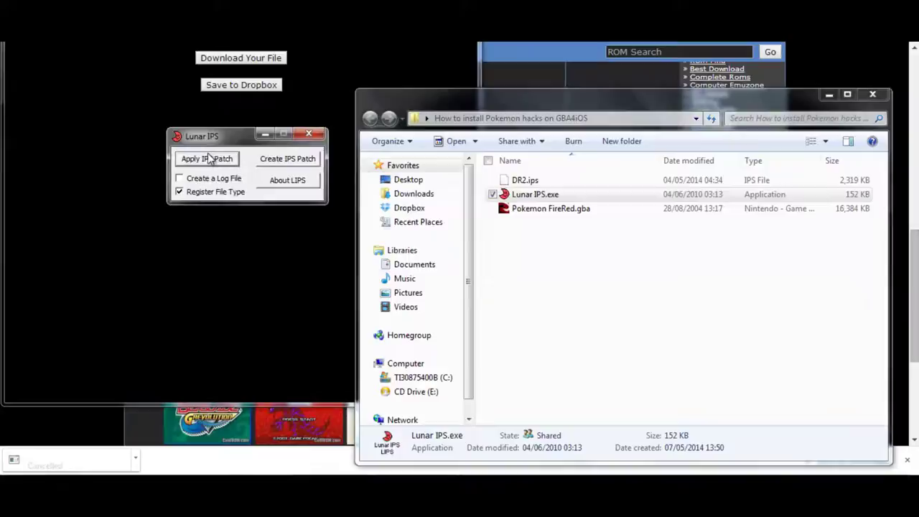
# Apply the DR2.ips patch to Pokemon FireRed.gba with Lunar IPS and close the patcher
pyautogui.press('Return')
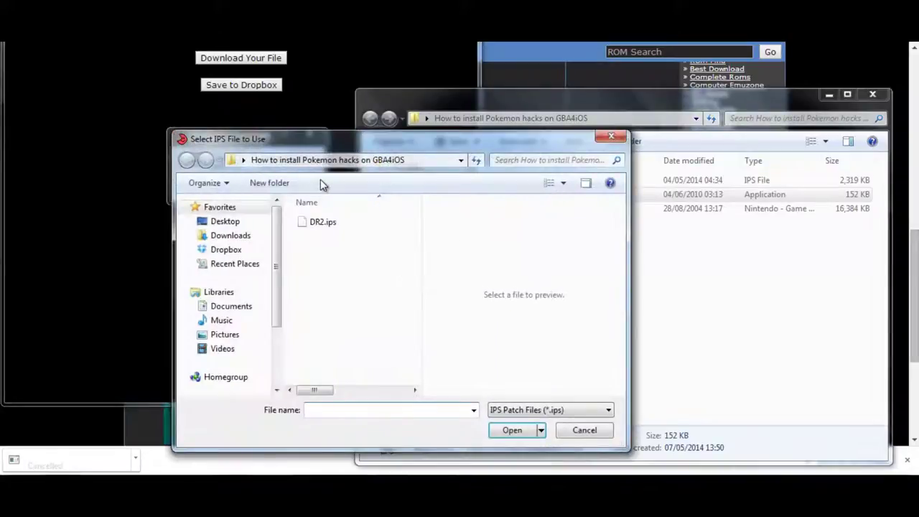
pyautogui.doubleClick(326, 222)
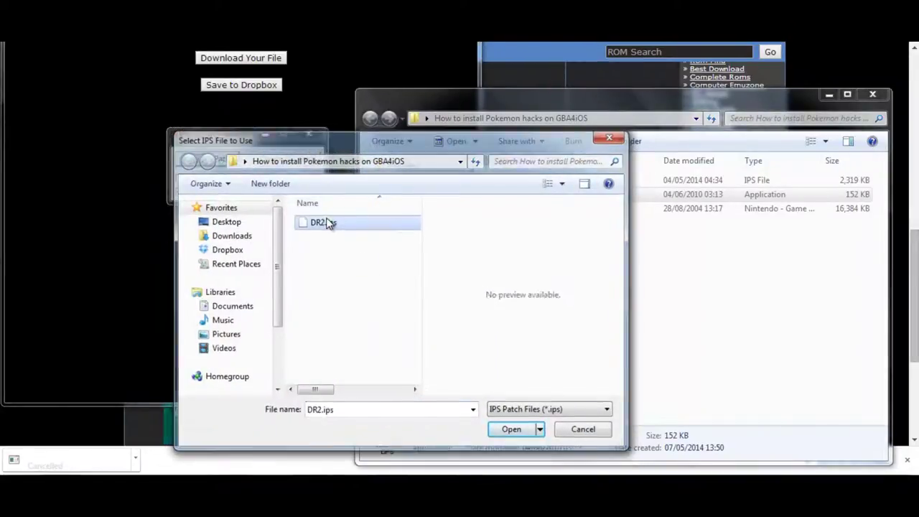
pyautogui.doubleClick(327, 222)
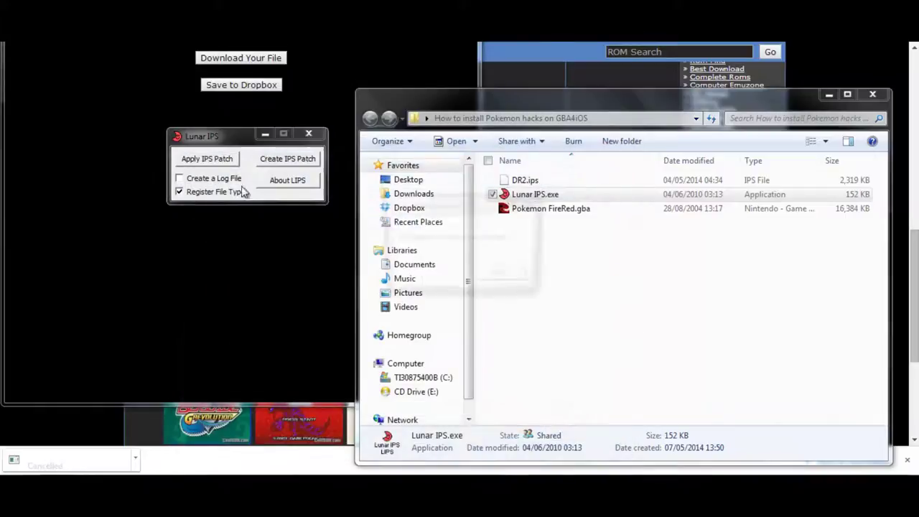
pyautogui.click(502, 276)
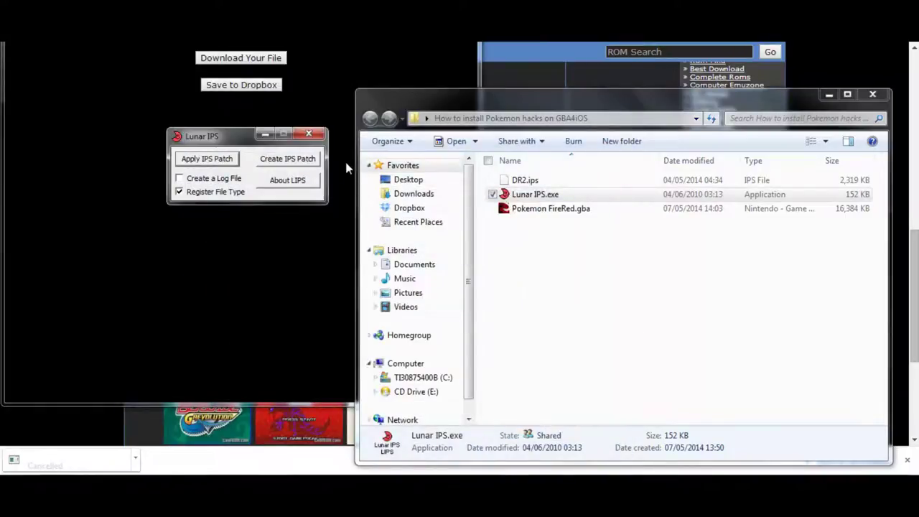
pyautogui.click(308, 136)
# Rename Pokemon FireRed.gba in the "How to install Pokemon hacks on GBA4iOS" folder as Pokemon DR2.gba
pyautogui.click(550, 208)
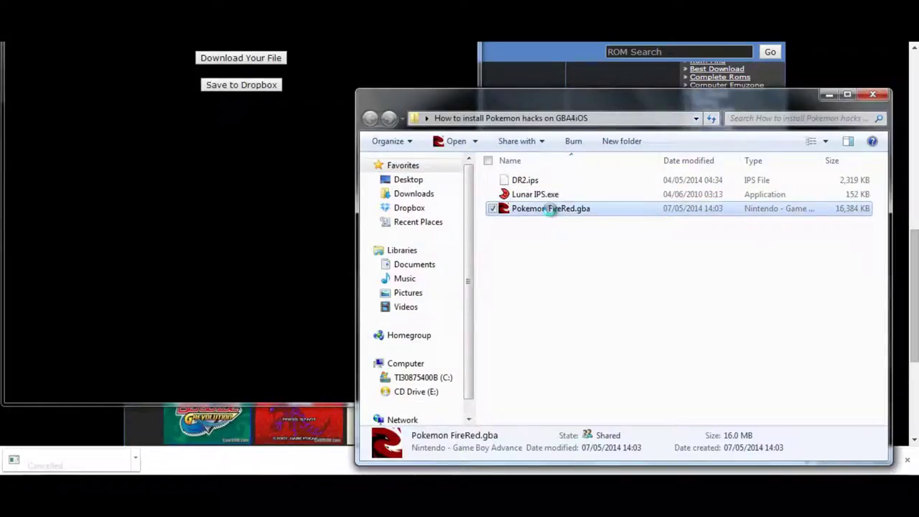
pyautogui.rightClick(549, 209)
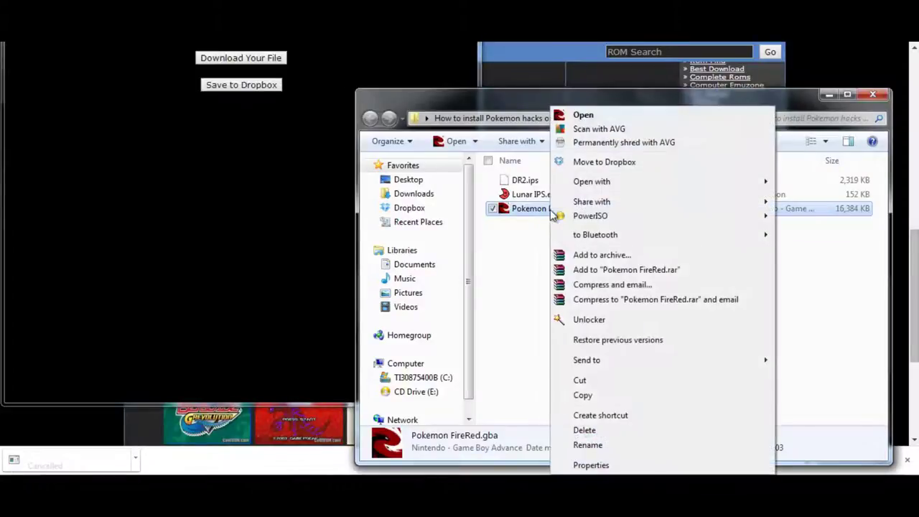
pyautogui.click(605, 443)
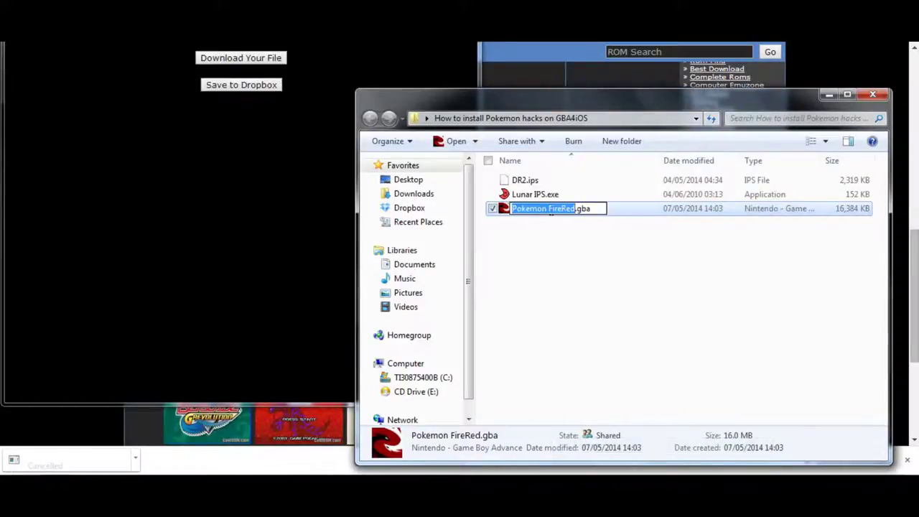
pyautogui.moveTo(549, 210); pyautogui.dragTo(574, 219)
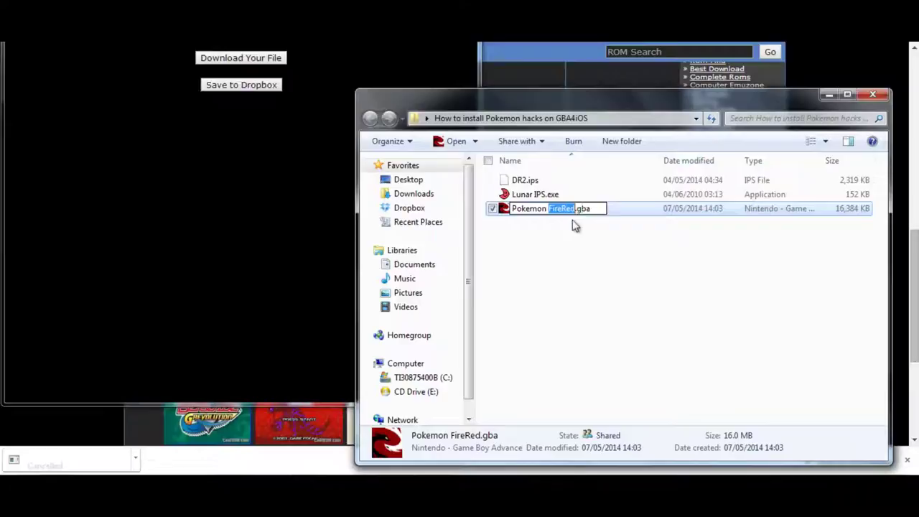
pyautogui.press('BackSpace')
pyautogui.write('DR2')
pyautogui.press('Return')
pyautogui.click(587, 257)
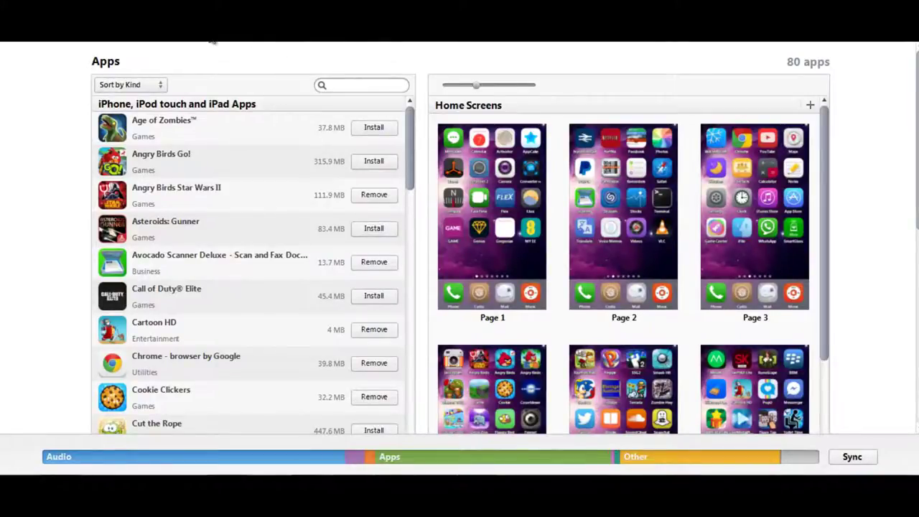
# Add Pokemon DR2.gba from the hacks folder to the GBA4iOS documents in the iPhone's File Sharing section of iTunes
pyautogui.scroll(-3, 754, 152)
pyautogui.scroll(-5, 842, 194)
pyautogui.scroll(-1, 842, 195)
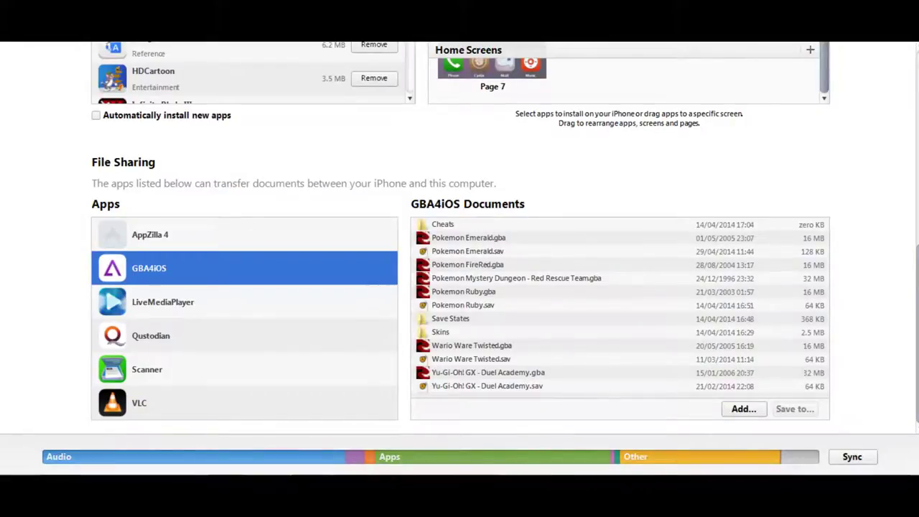
pyautogui.hotkey('alt', 'Tab')
pyautogui.moveTo(504, 99); pyautogui.dragTo(149, 85)
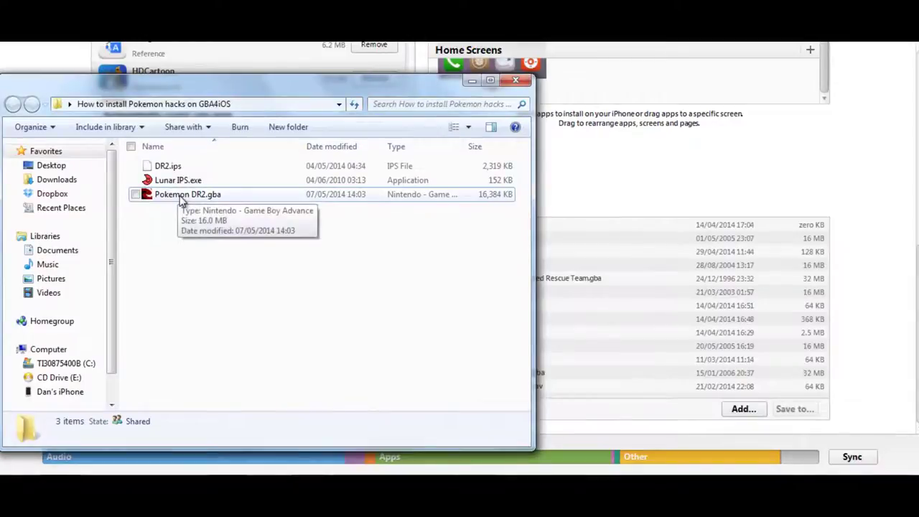
pyautogui.click(183, 200)
pyautogui.moveTo(183, 200); pyautogui.dragTo(632, 305)
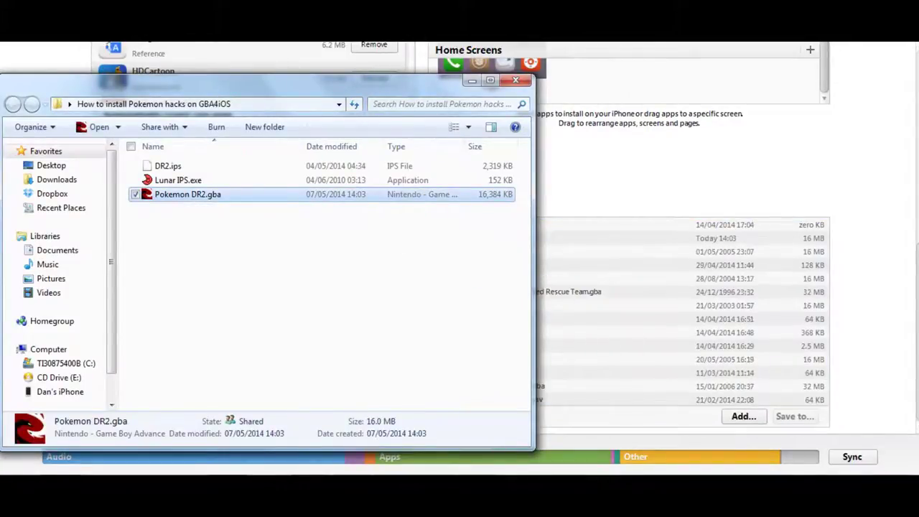
pyautogui.click(748, 199)
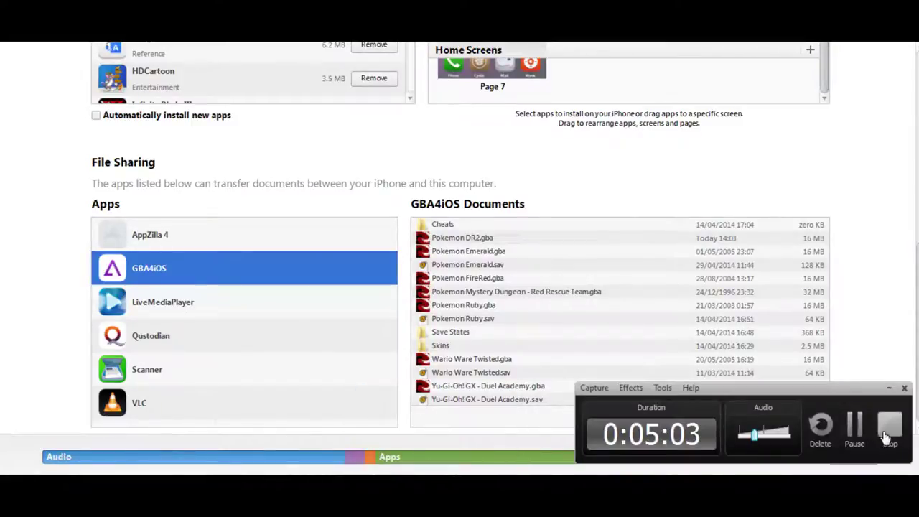
pyautogui.click(889, 429)
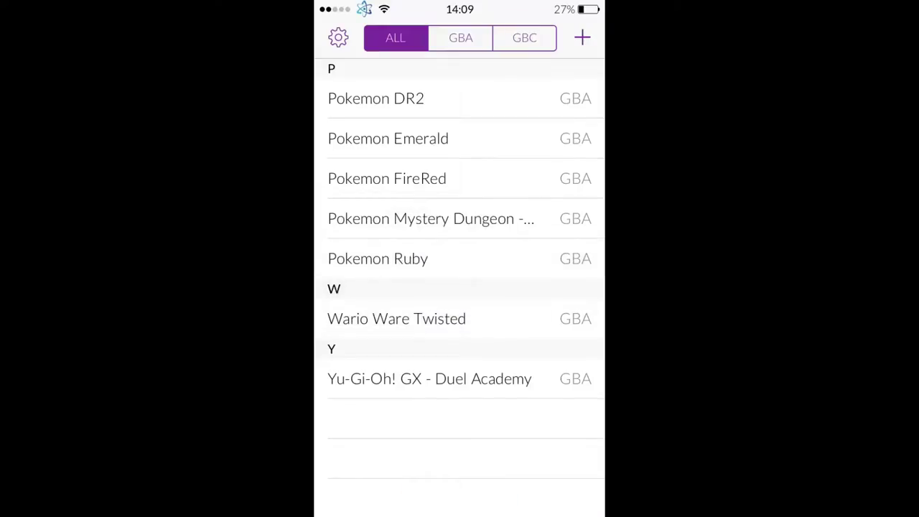